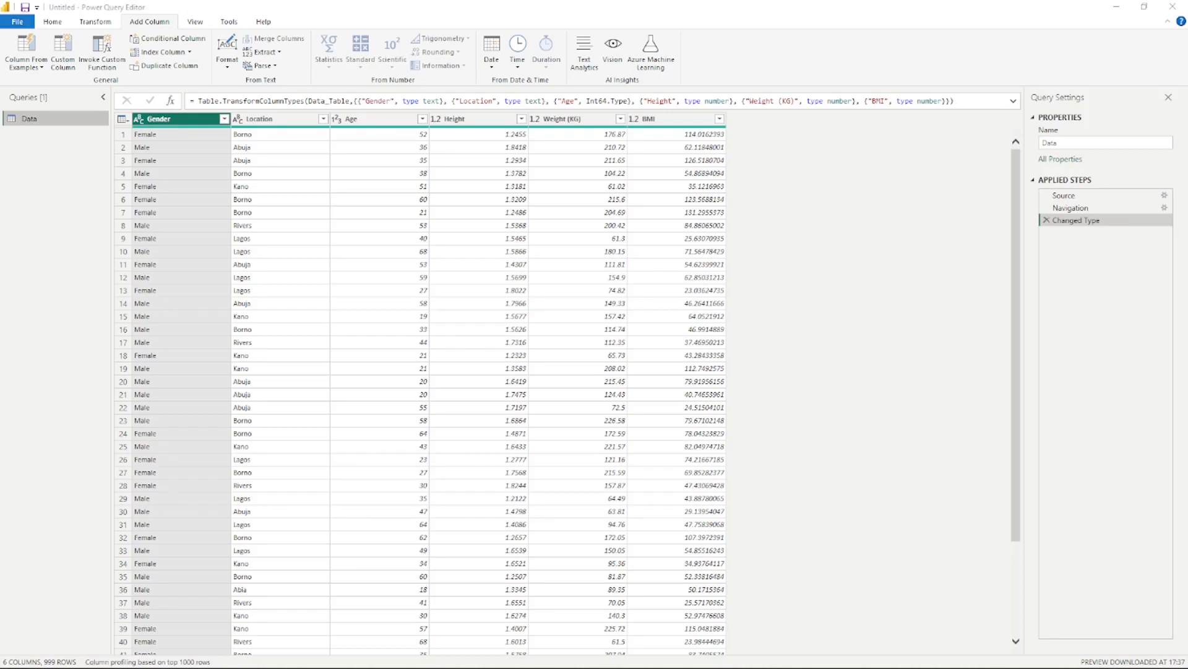
# Step: Start a new conditional column and name it BMI Status
pyautogui.click(873, 48)
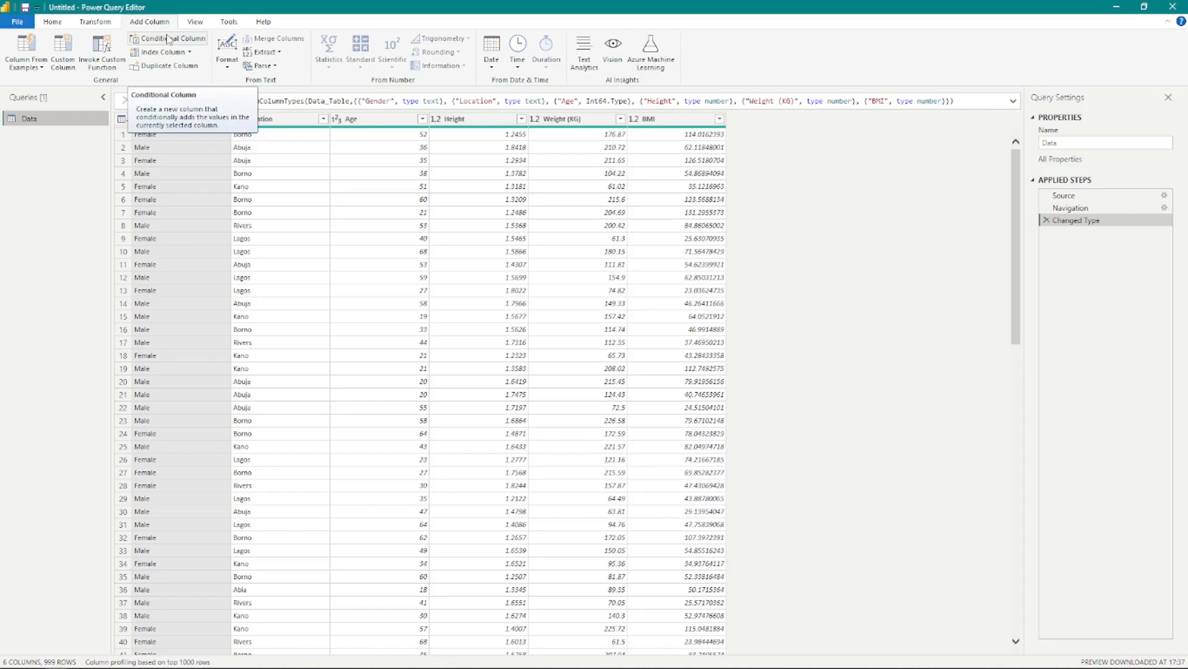
pyautogui.click(168, 40)
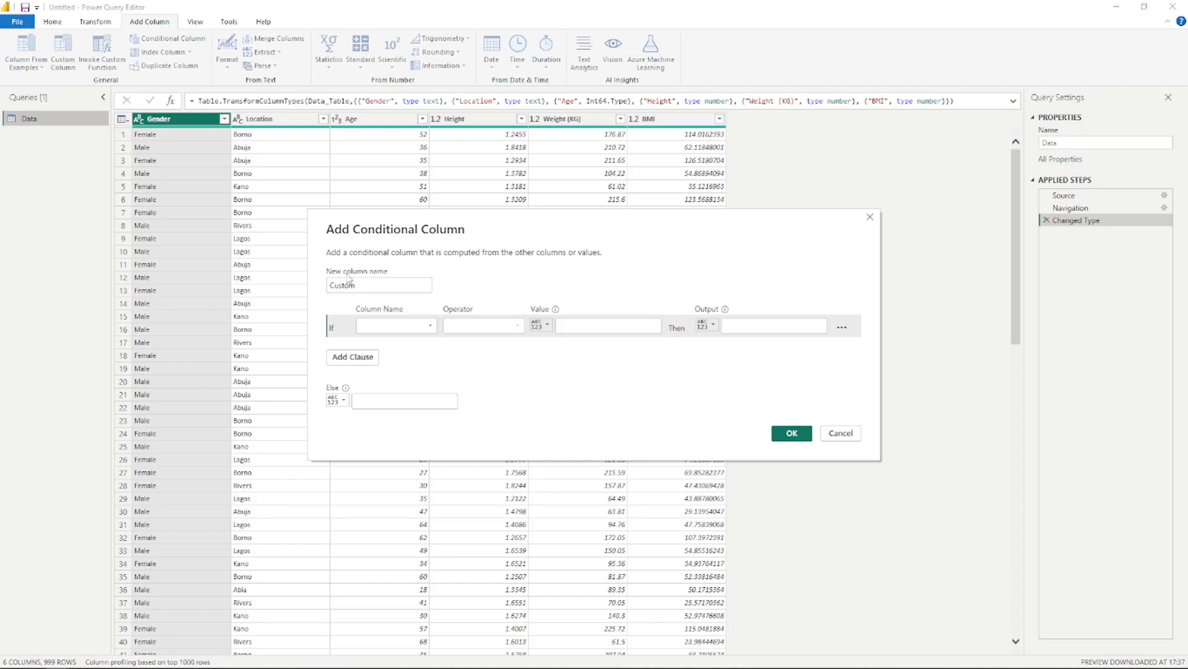
pyautogui.click(372, 285)
pyautogui.press('BackSpace')
pyautogui.press('BackSpace')
pyautogui.press('BackSpace')
pyautogui.press('BackSpace')
pyautogui.press('BackSpace')
pyautogui.press('BackSpace')
pyautogui.write('BMI Status')
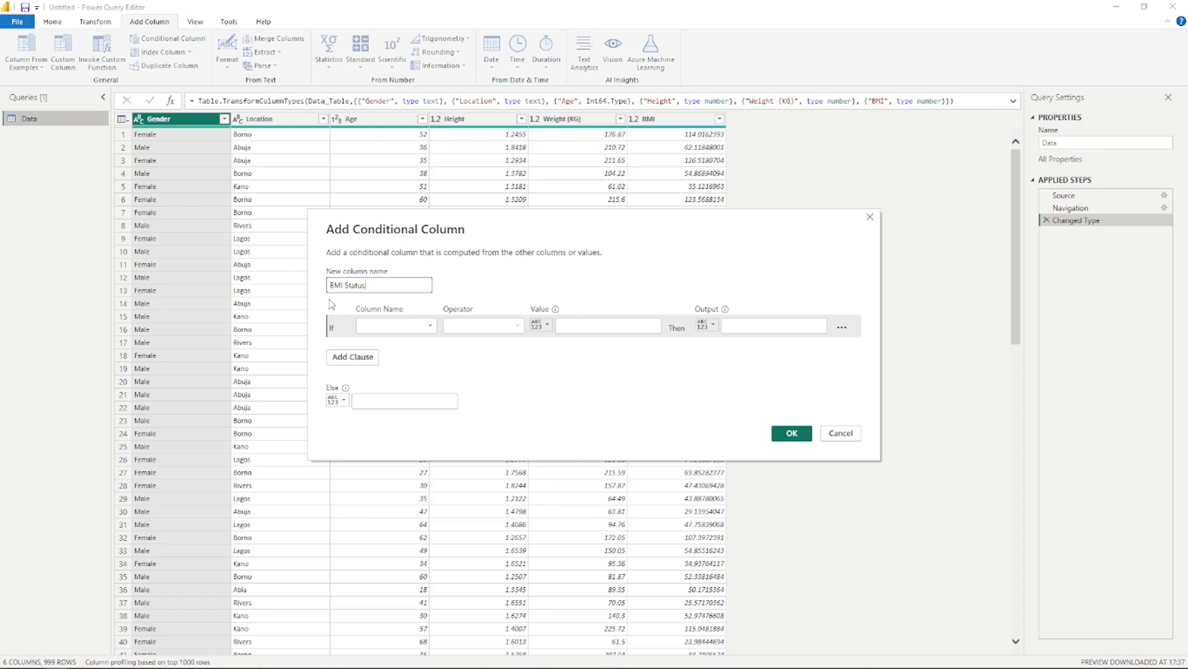
# Step: Define the first condition so that BMI is less than 18.5 outputs Underweight
pyautogui.click(429, 328)
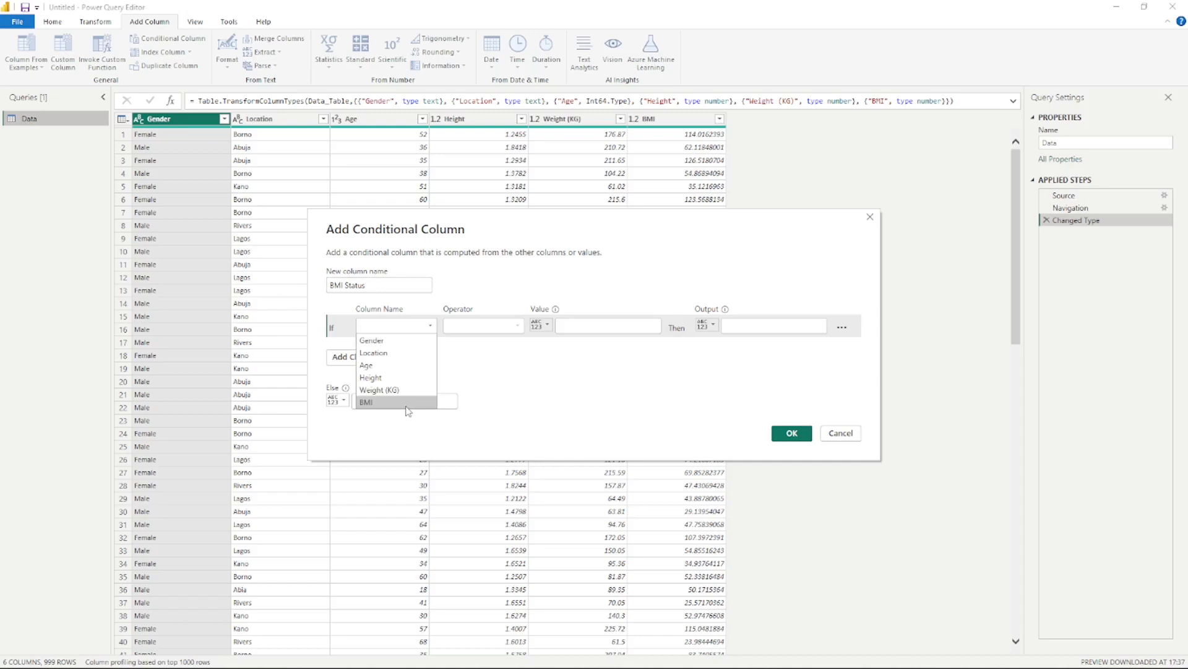
pyautogui.click(408, 402)
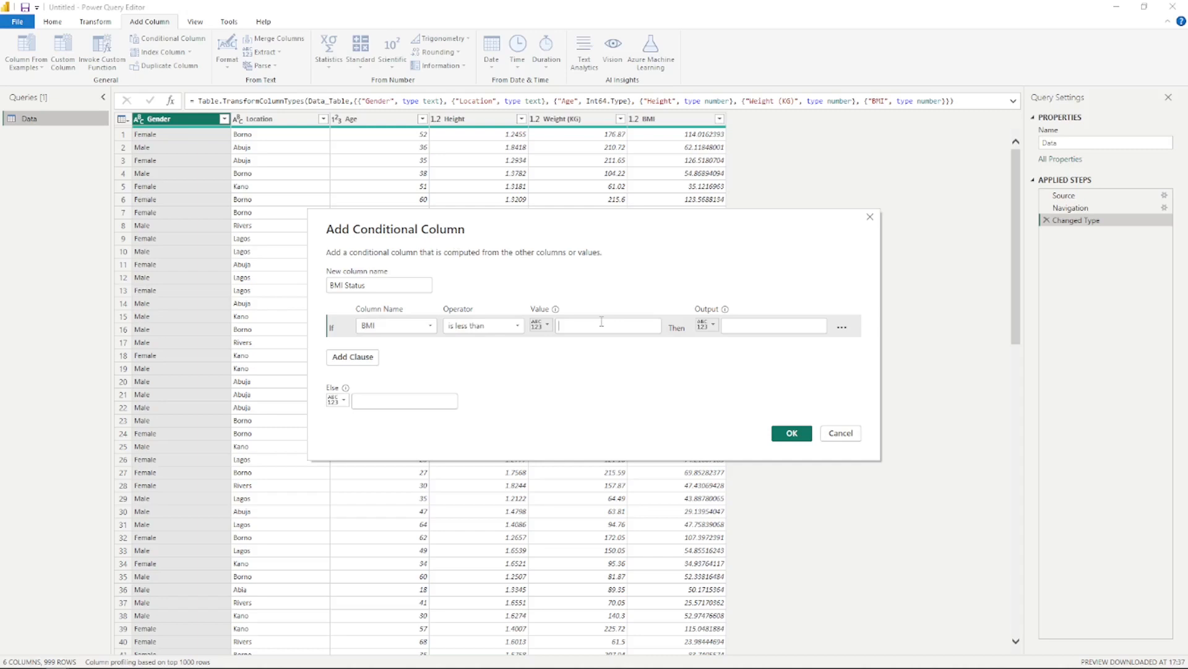
pyautogui.write('18')
pyautogui.write('.5')
pyautogui.click(736, 375)
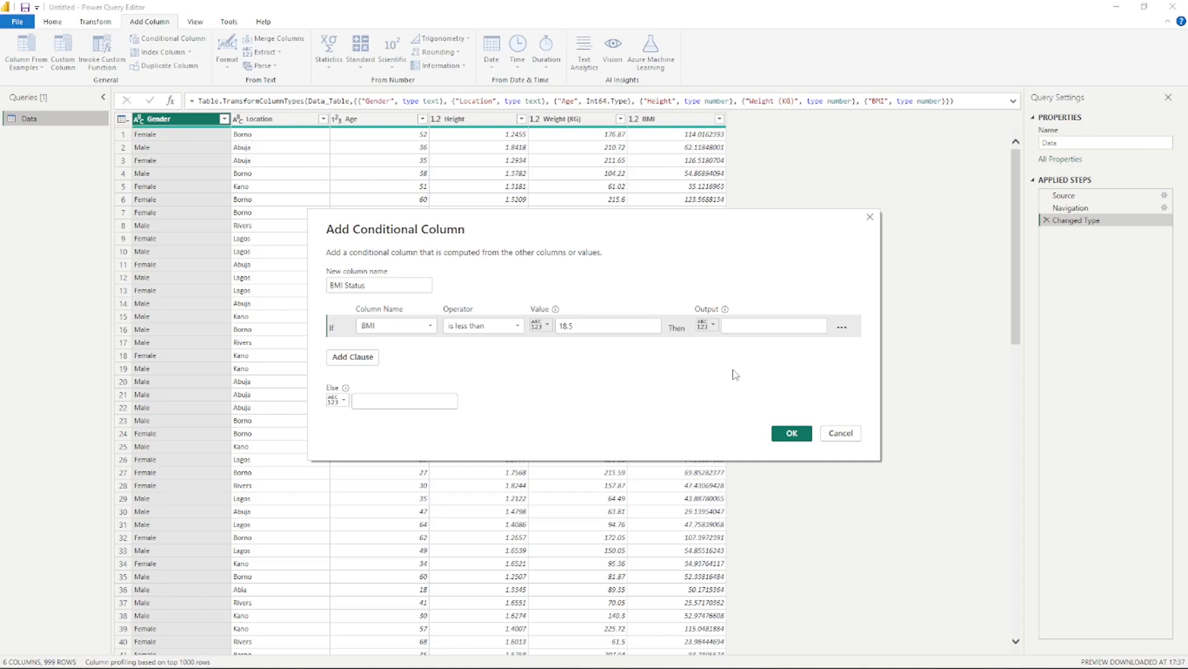
pyautogui.write('Underweight')
# Step: Add an else-if clause so that BMI is less than 24.9 outputs Healthy weight
pyautogui.click(360, 357)
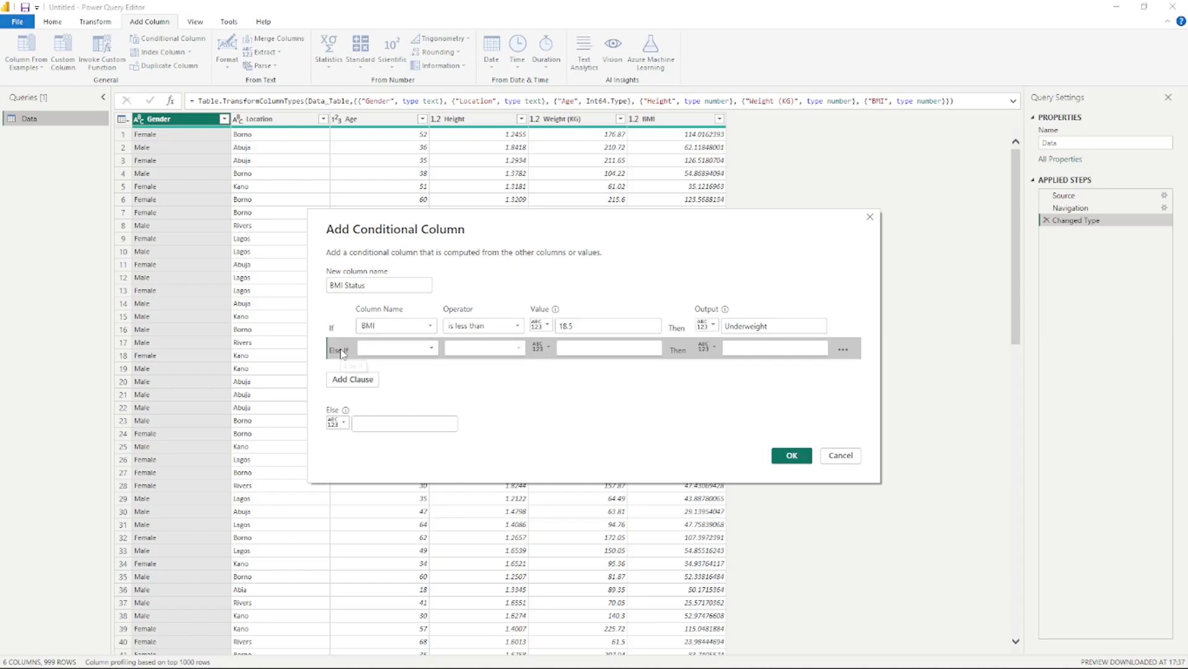
pyautogui.click(426, 348)
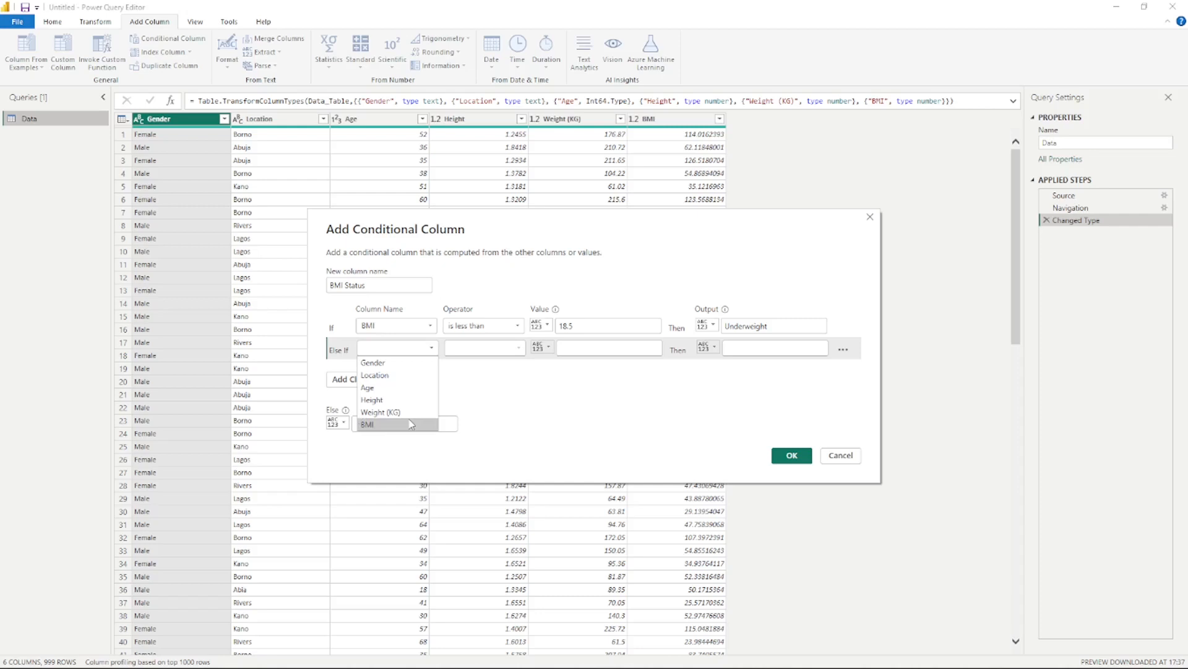
pyautogui.click(411, 424)
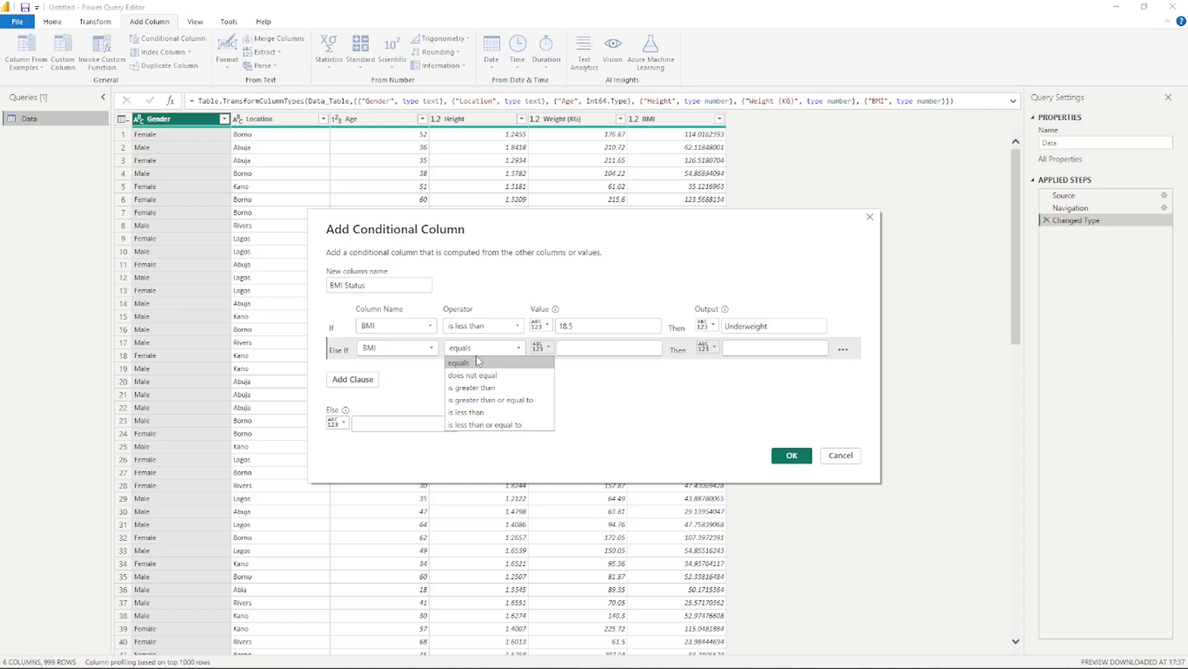
pyautogui.click(467, 412)
pyautogui.click(609, 344)
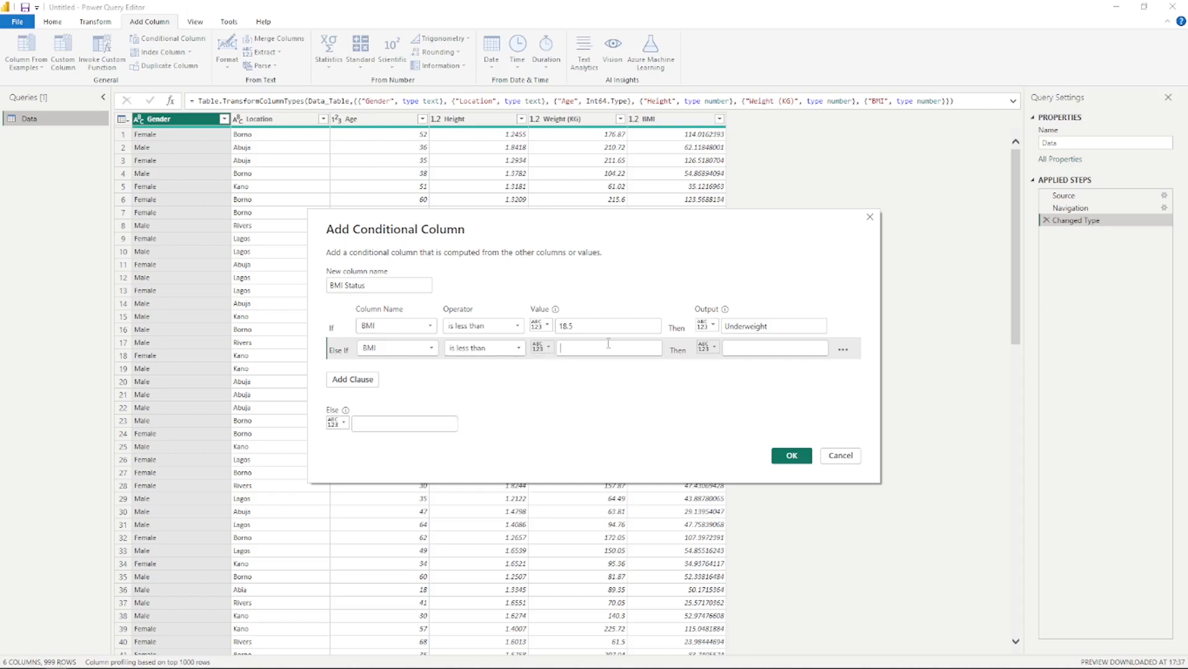
pyautogui.write('24.9')
pyautogui.click(765, 350)
pyautogui.click(764, 350)
pyautogui.write('Healthy')
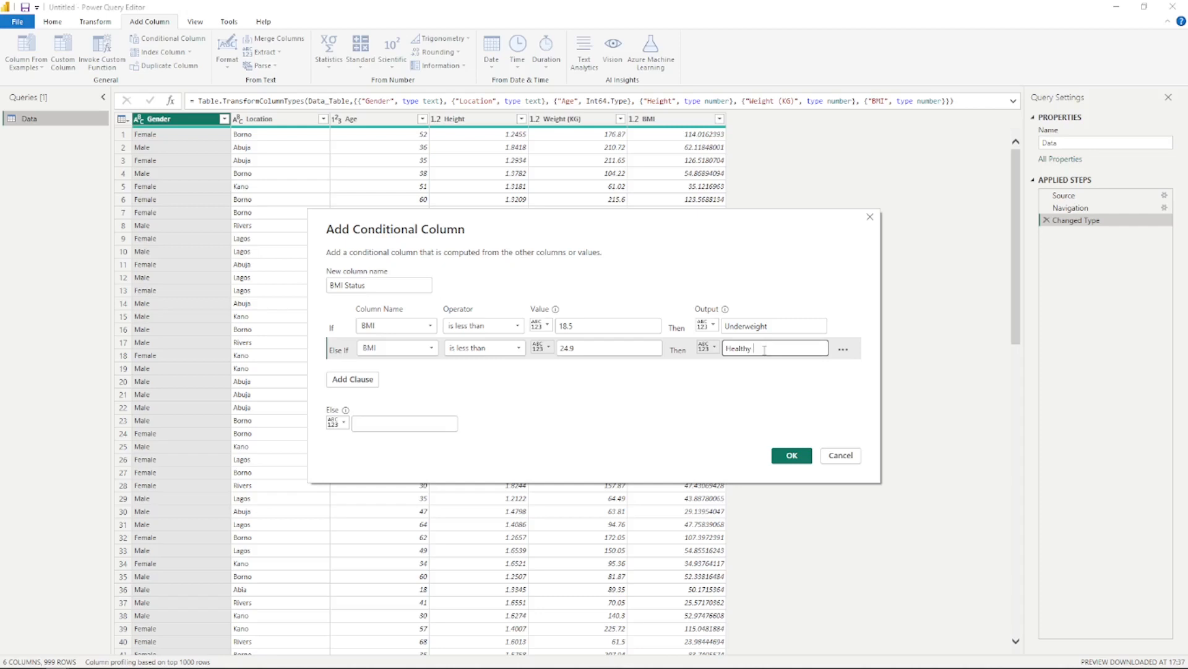
pyautogui.write(' weight')
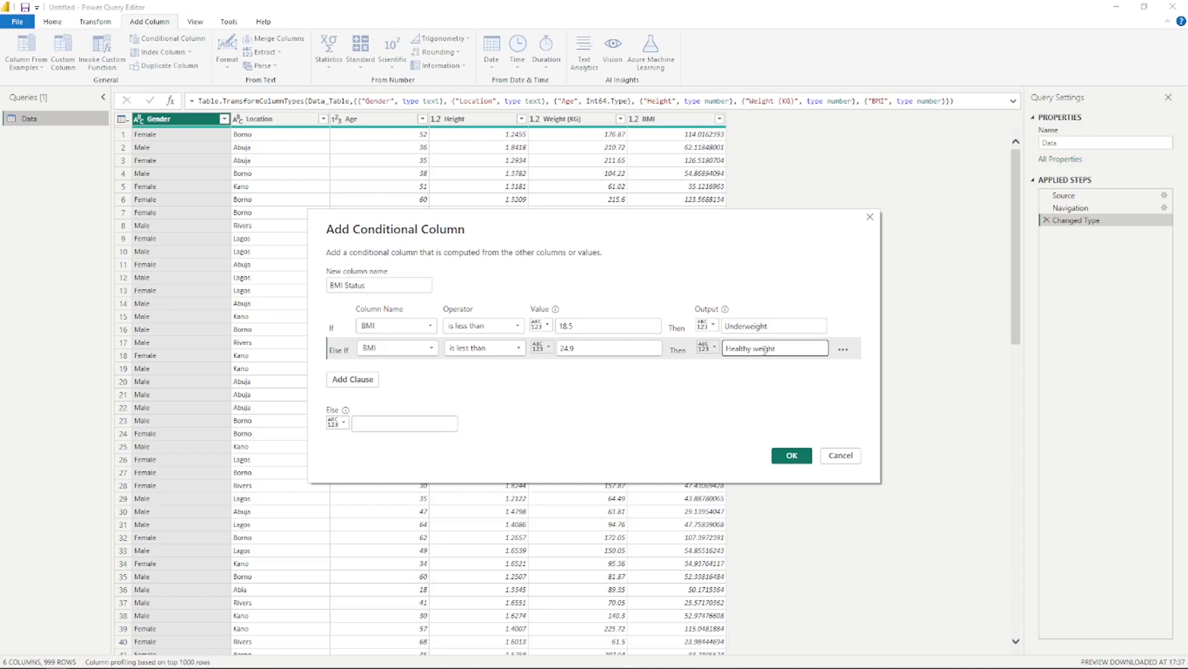
# Step: Add another else-if clause testing whether BMI is less than 30
pyautogui.click(352, 380)
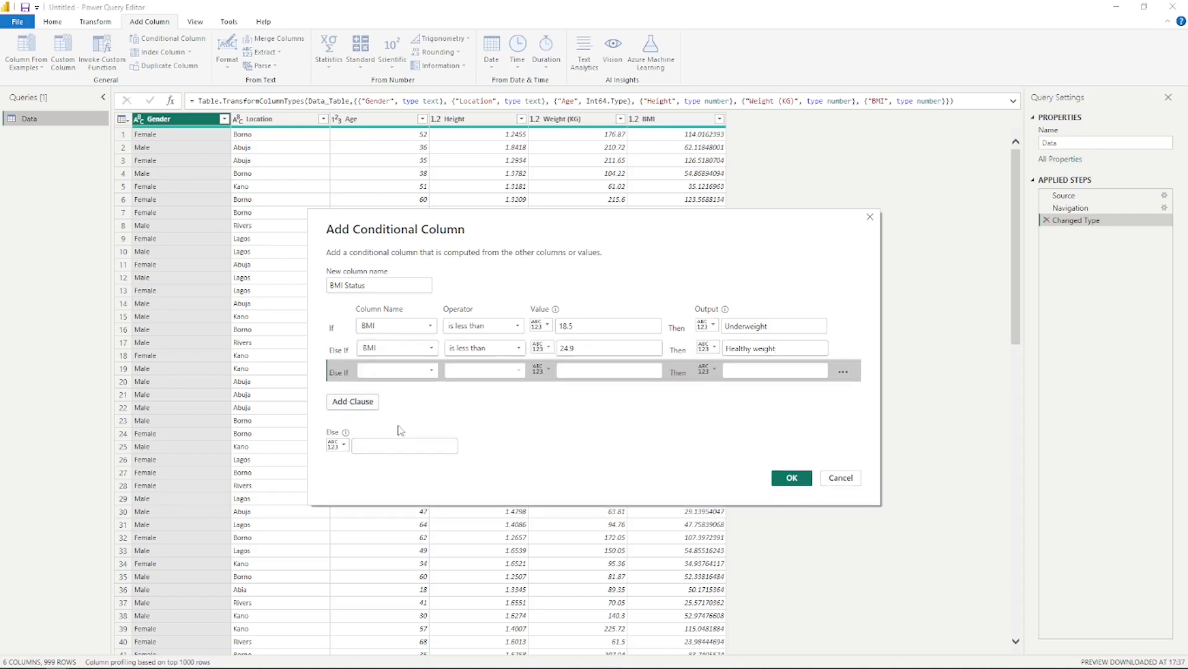
pyautogui.click(396, 371)
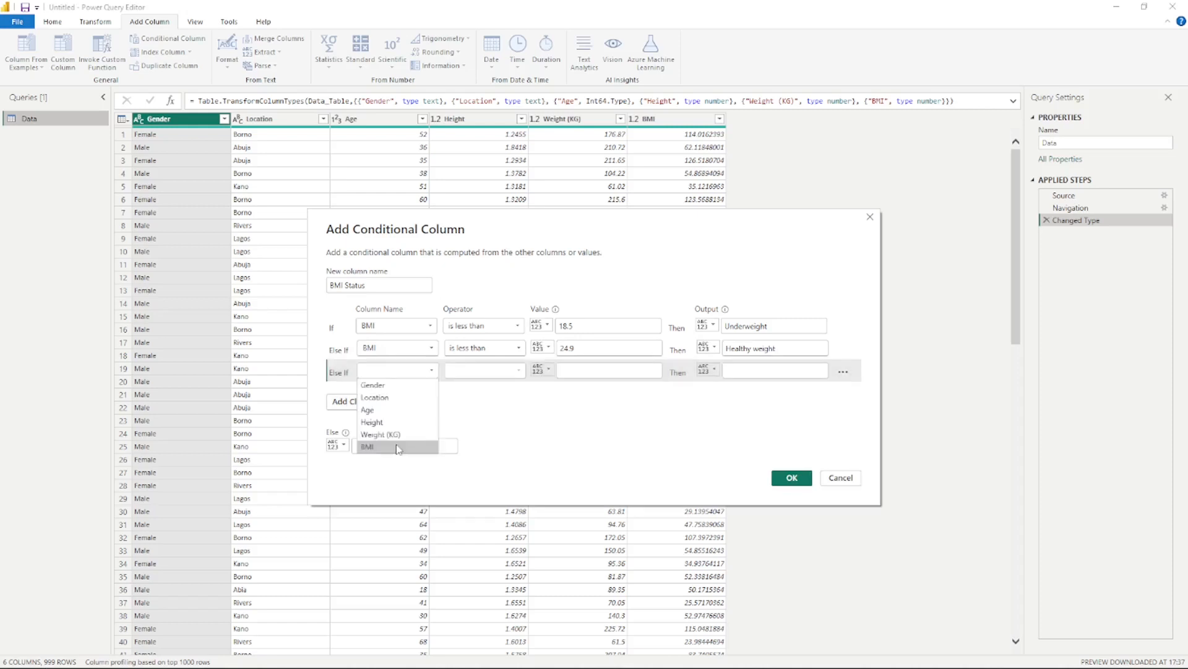
pyautogui.click(398, 447)
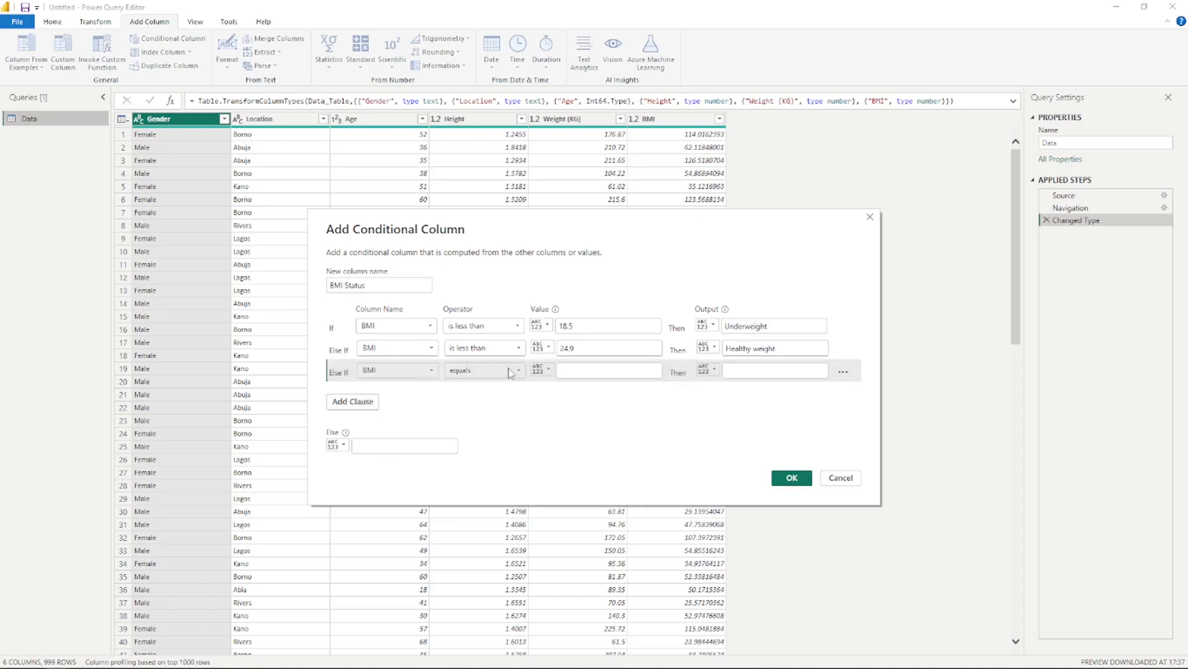
pyautogui.click(509, 370)
pyautogui.click(486, 436)
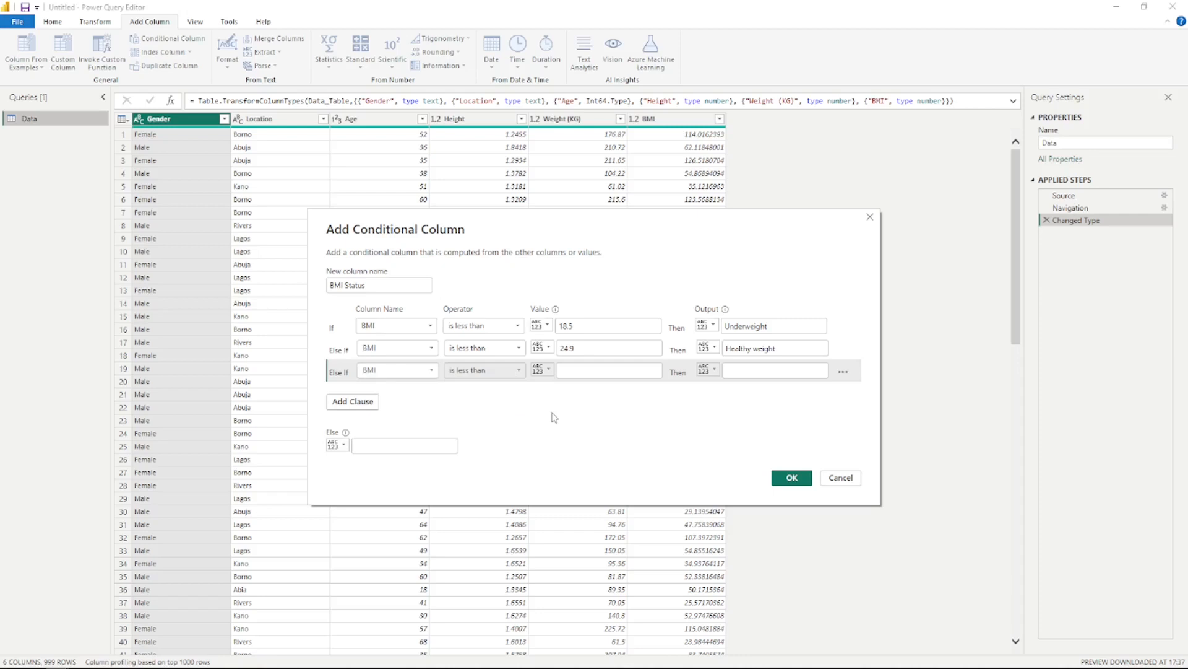
pyautogui.click(645, 372)
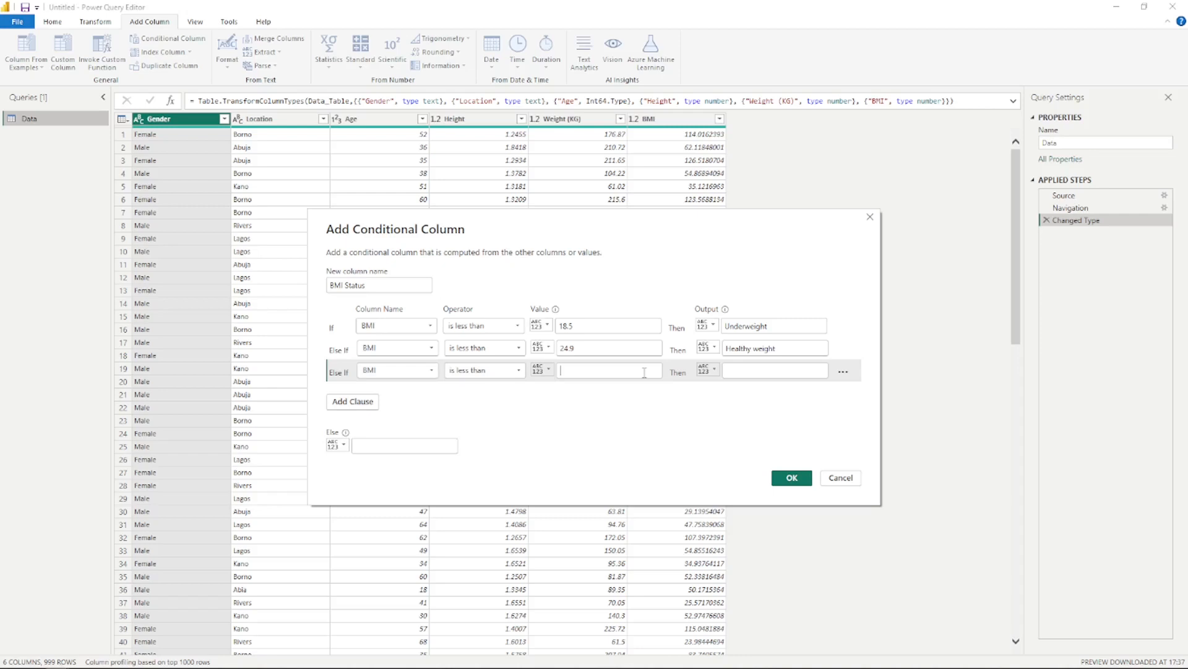
pyautogui.write('30')
pyautogui.click(780, 370)
pyautogui.write('Obese')
pyautogui.click(349, 439)
pyautogui.press('BackSpace')
pyautogui.press('BackSpace')
pyautogui.press('BackSpace')
pyautogui.press('BackSpace')
pyautogui.press('BackSpace')
# Step: Set the output of the BMI less than 30 clause to Overweight
pyautogui.write('Overweight')
pyautogui.press('BackSpace')
pyautogui.press('BackSpace')
pyautogui.press('BackSpace')
pyautogui.press('BackSpace')
pyautogui.press('BackSpace')
pyautogui.write('eight')
# Step: Set the Else output to Obese and create the conditional column
pyautogui.click(407, 447)
pyautogui.click(408, 446)
pyautogui.write('Obese')
pyautogui.click(585, 455)
pyautogui.click(790, 479)
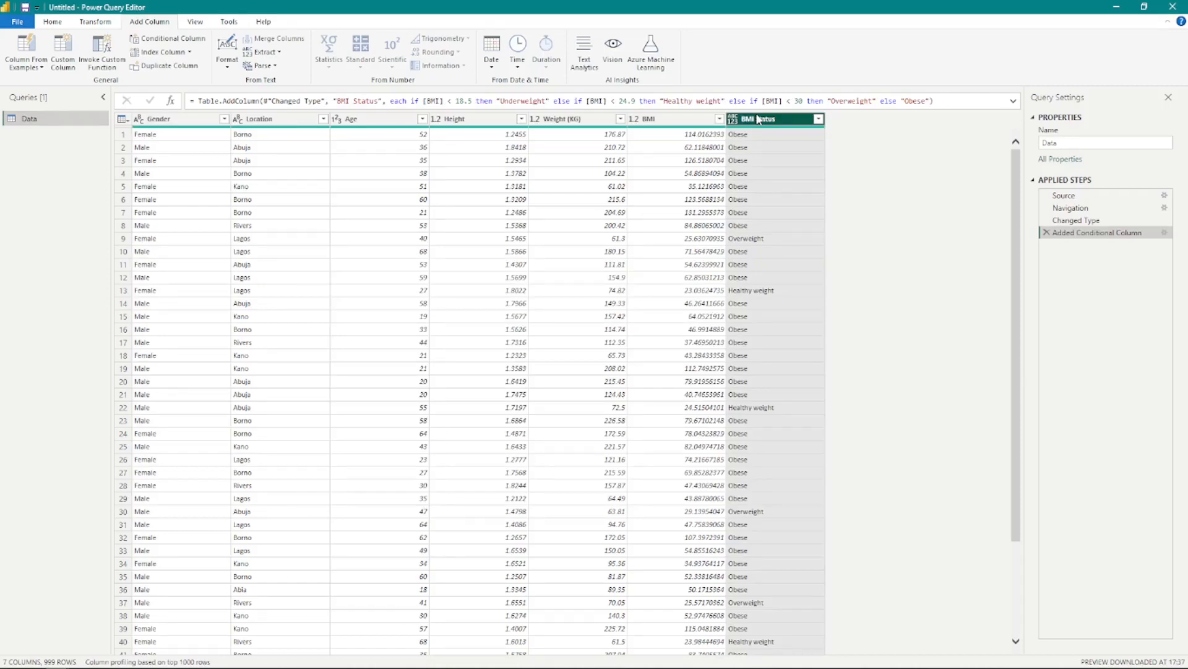
pyautogui.scroll(-10, 790, 323)
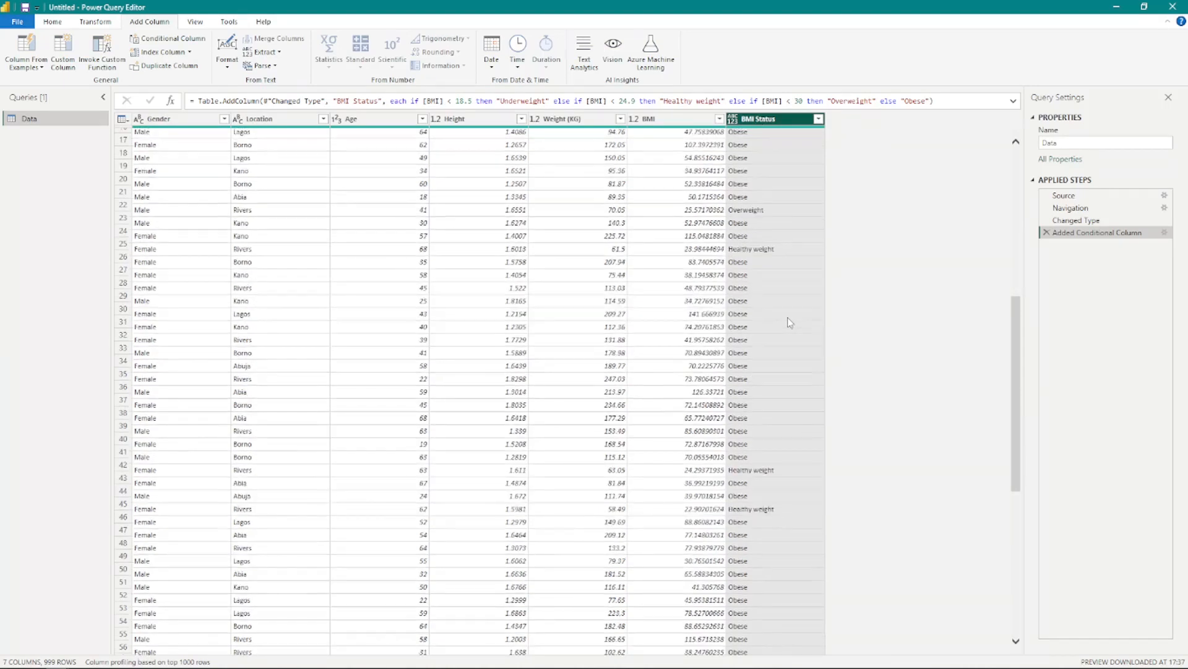
pyautogui.scroll(10, 788, 317)
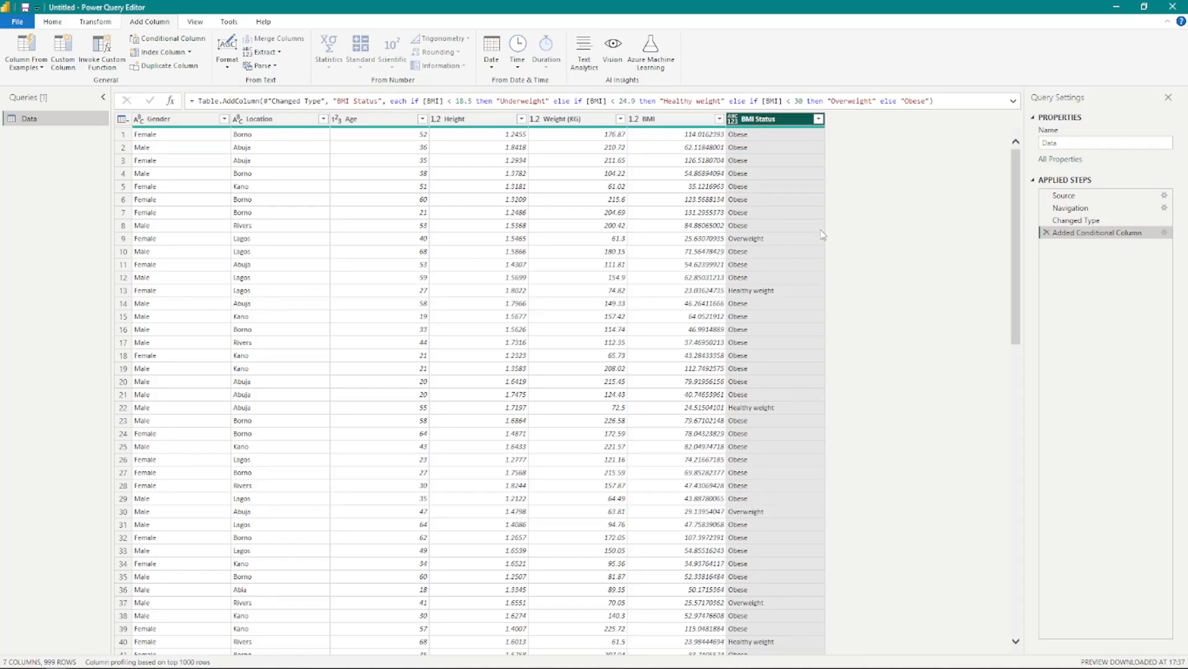
pyautogui.scroll(-2, 774, 310)
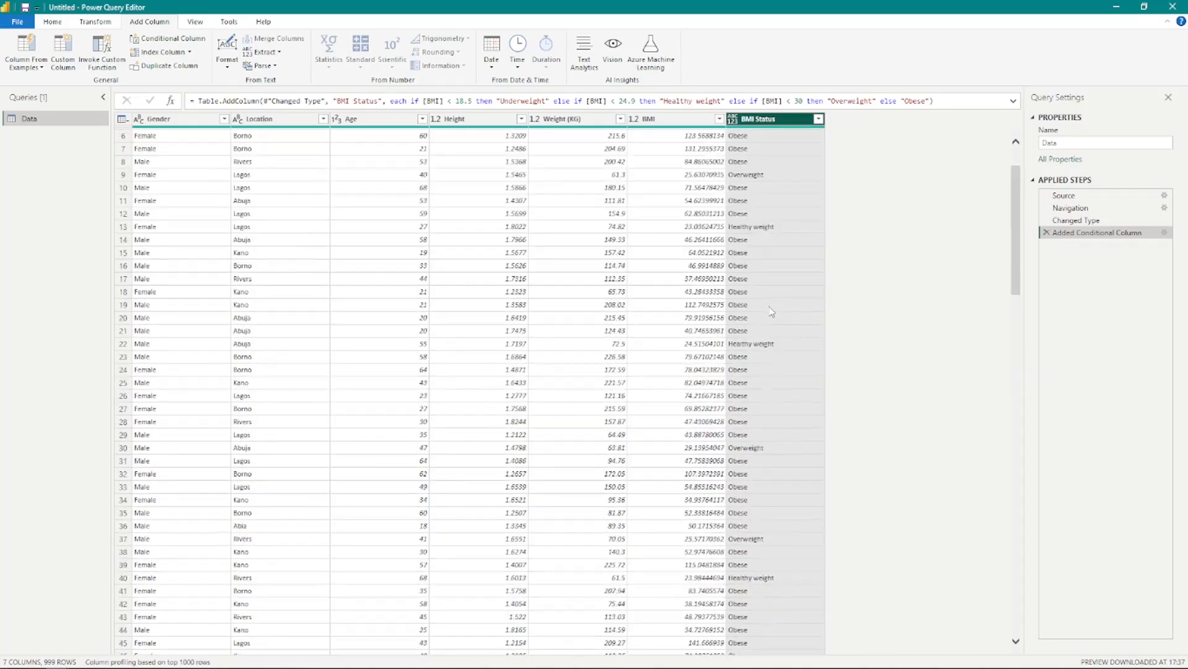
pyautogui.scroll(2, 772, 312)
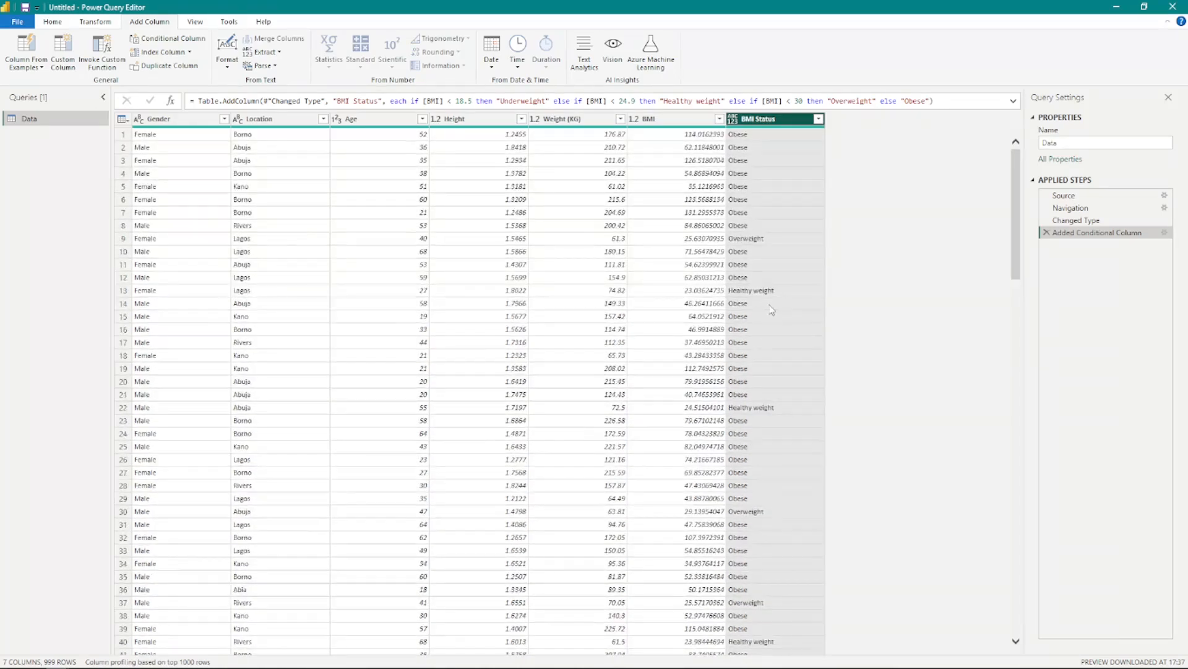